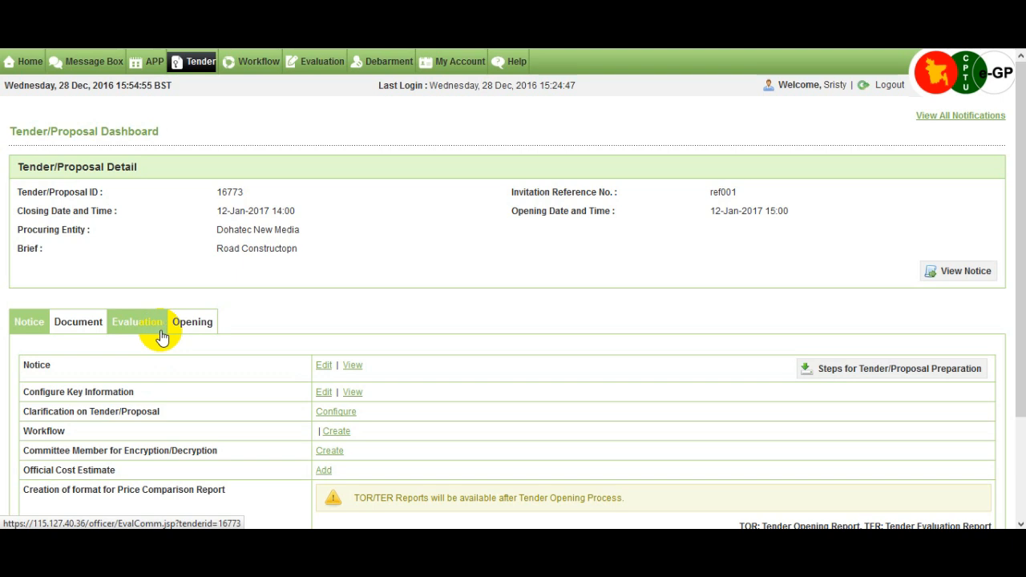
Add an advertisement to the tender's evaluation with newspaper The Daily Star and newspaper advertisement date 27/12/2016
click(160, 331)
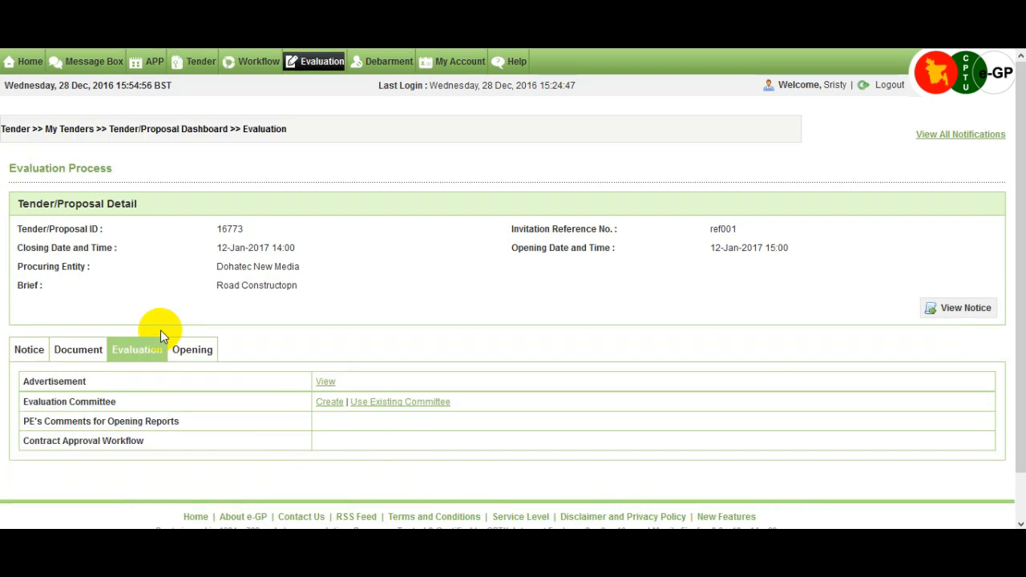
click(330, 386)
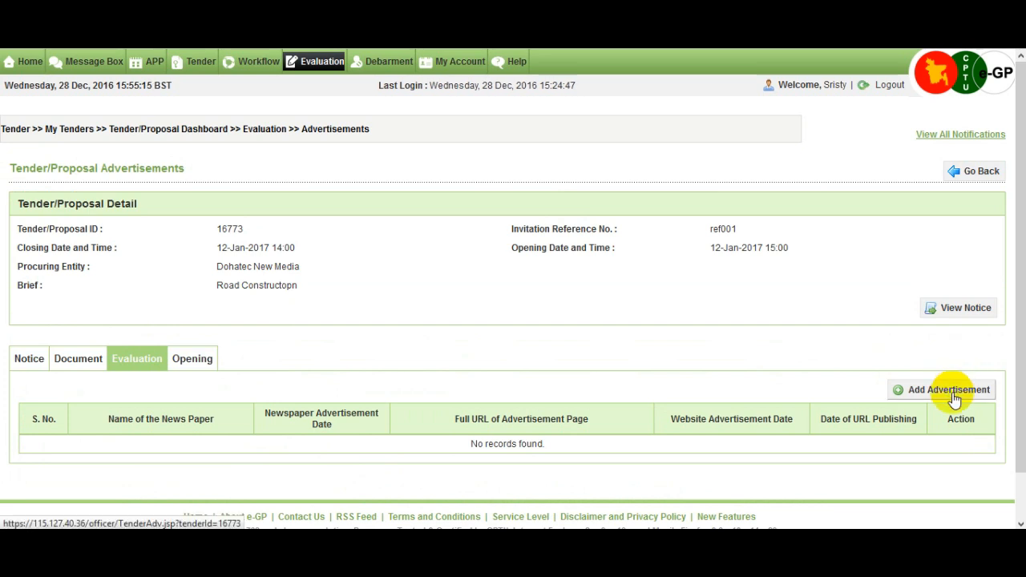
click(949, 390)
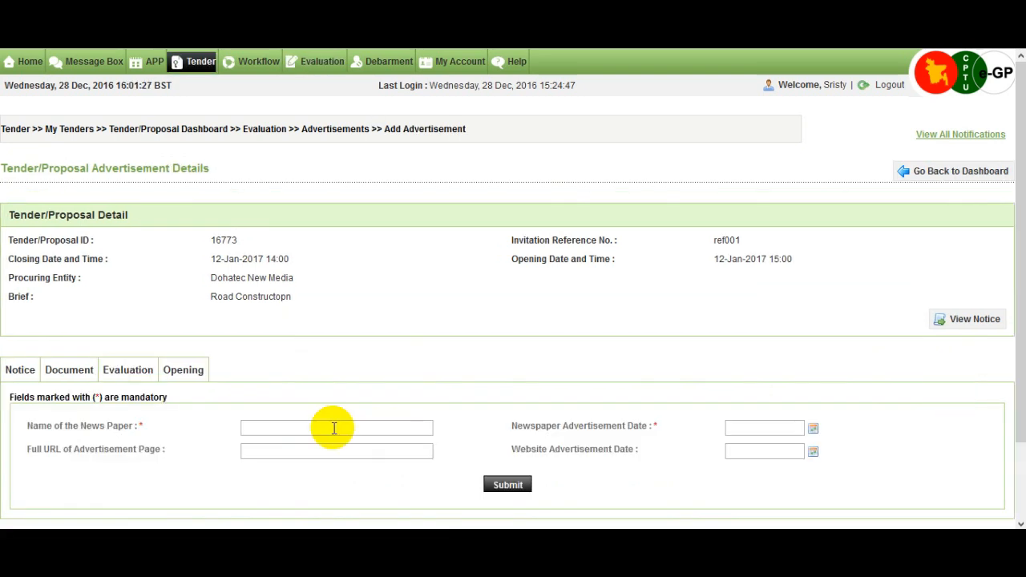
click(334, 428)
text(The Daily Start)
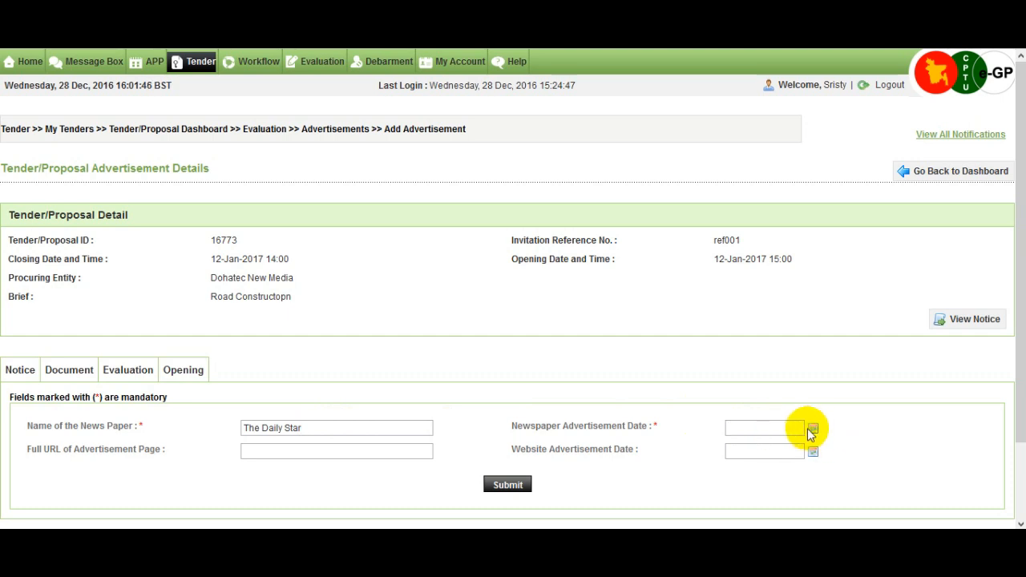
click(797, 428)
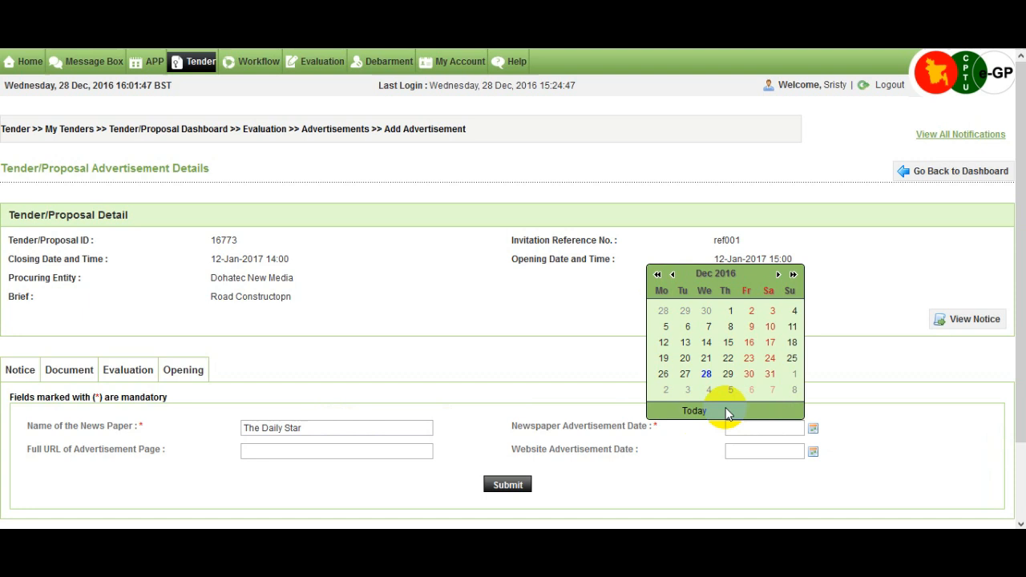
click(686, 375)
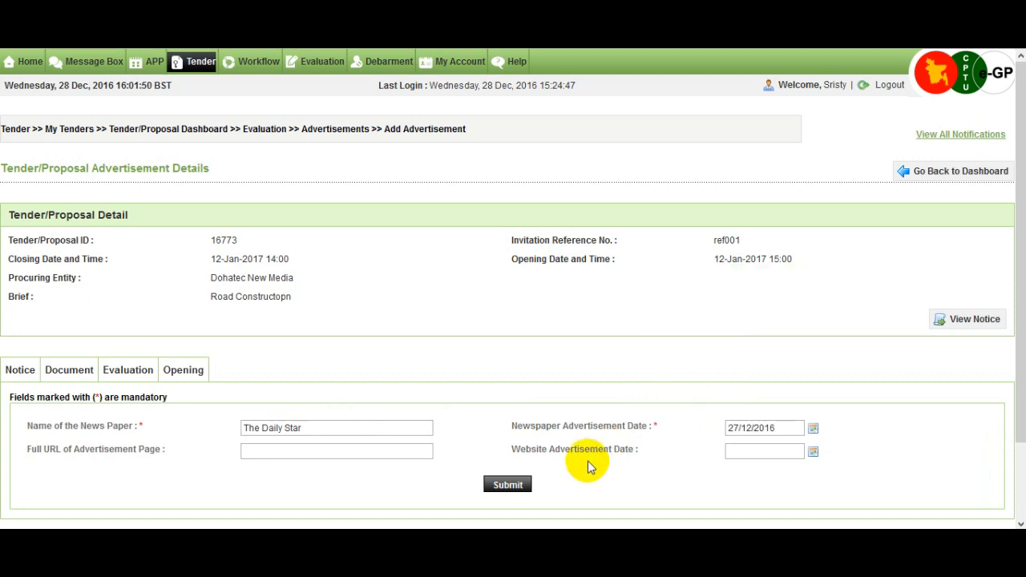
click(524, 487)
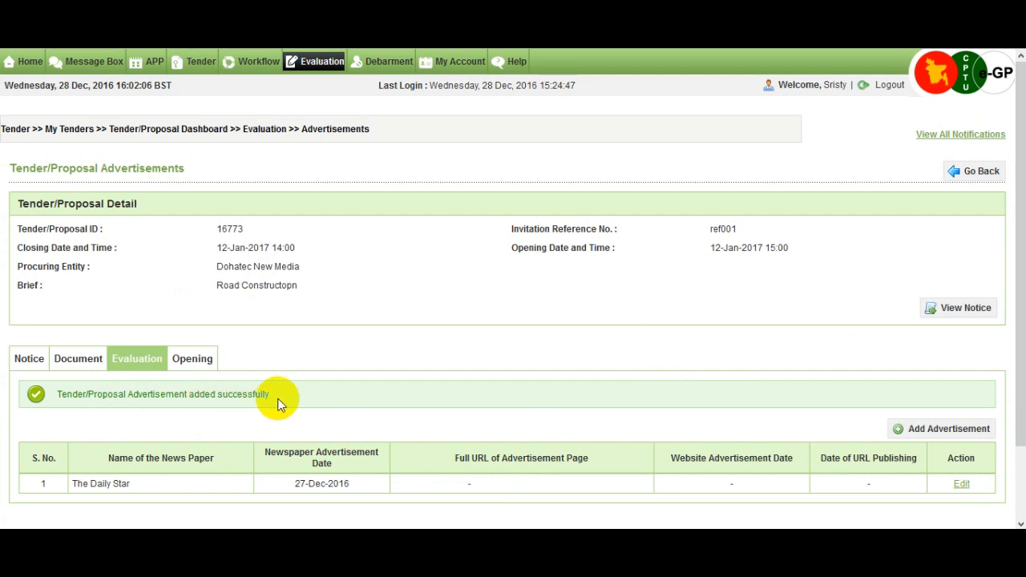
scroll(366, 357, down, 2)
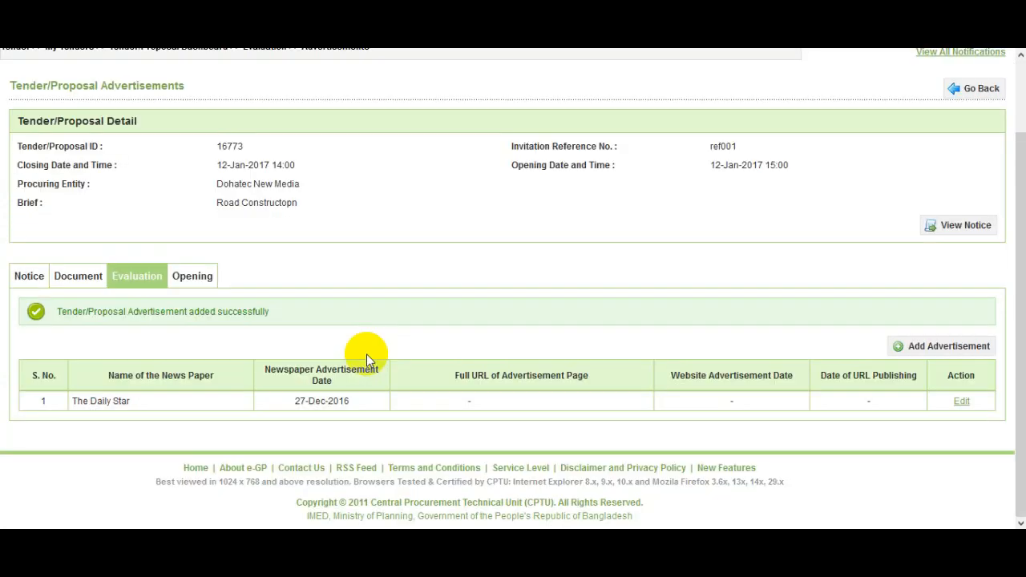
Start creating a new evaluation committee for the tender and name it Evaluation Committee
click(157, 287)
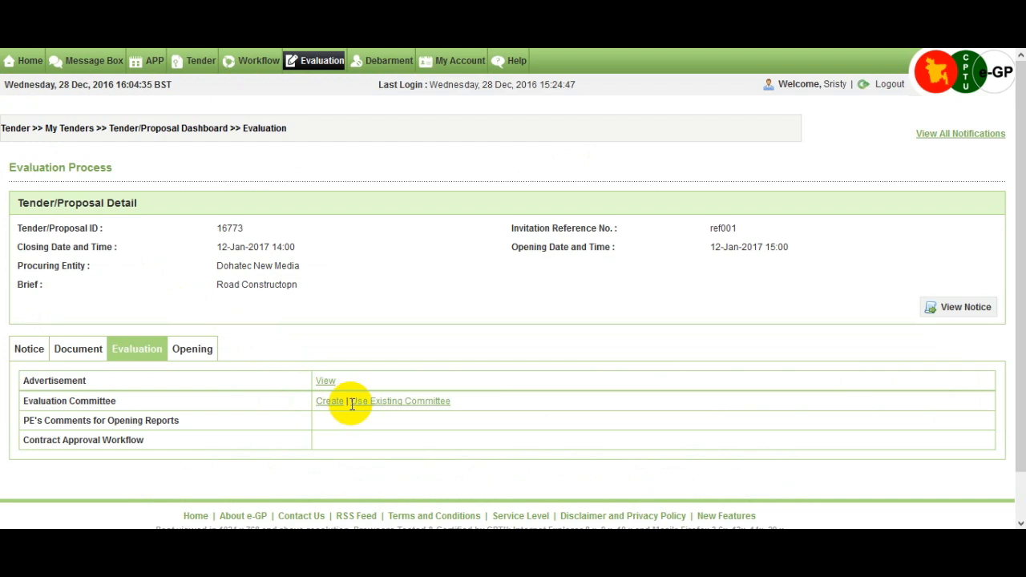
scroll(351, 403, down, 1)
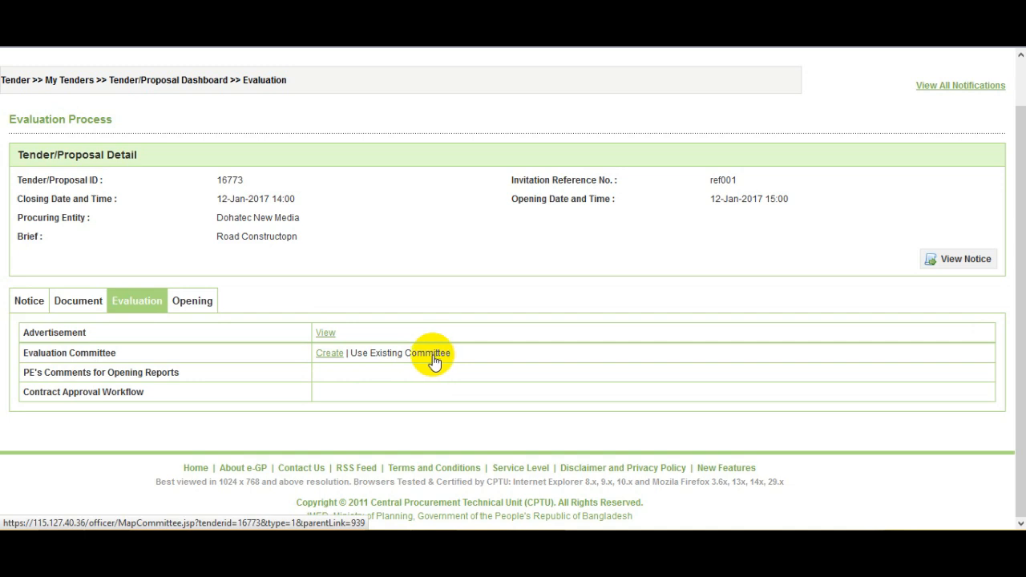
click(330, 354)
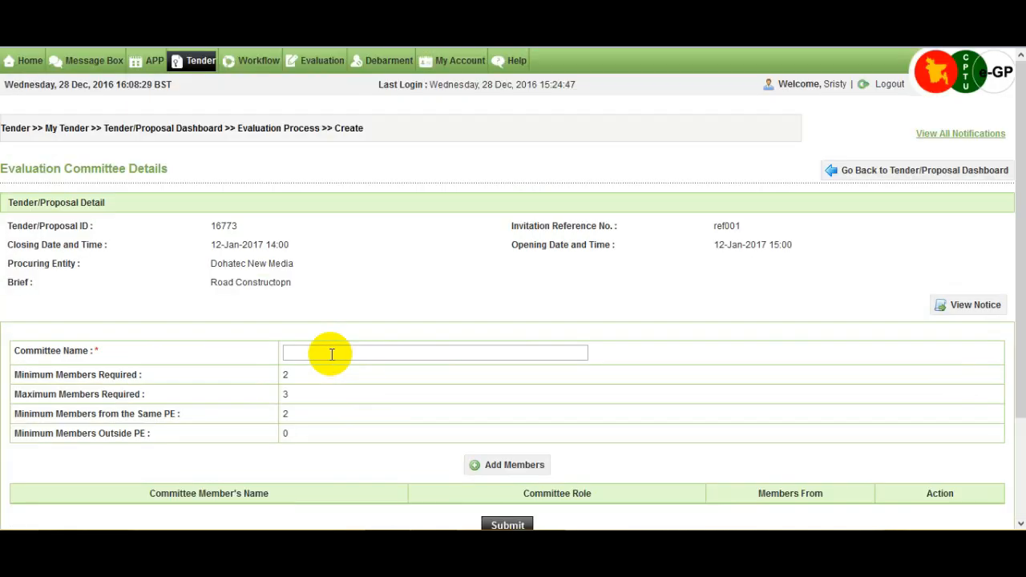
click(331, 353)
text(Evaluation Committee)
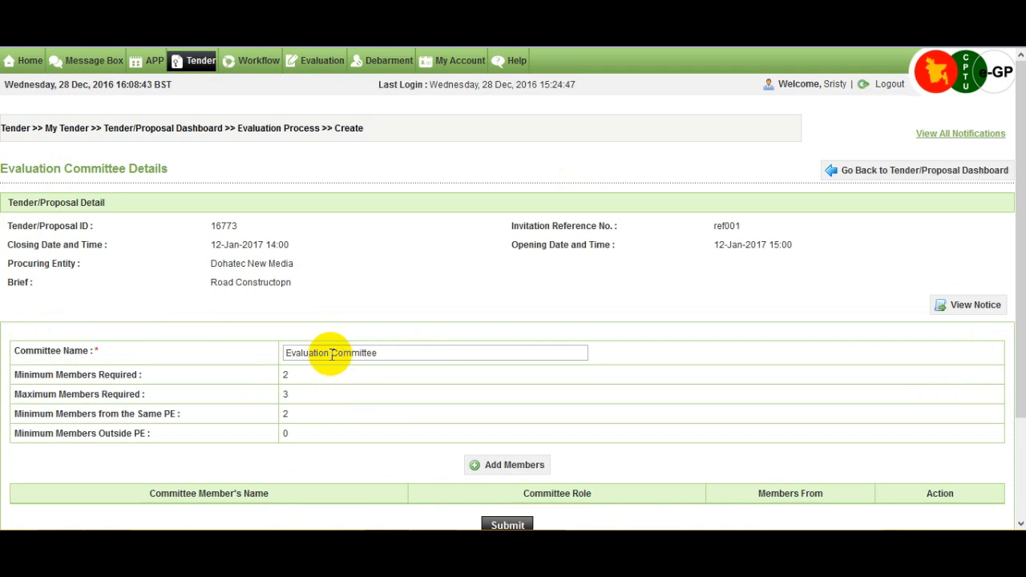
Add the Same PE executive engineer, superintending engineer and first-listed chief engineer as committee members
click(542, 470)
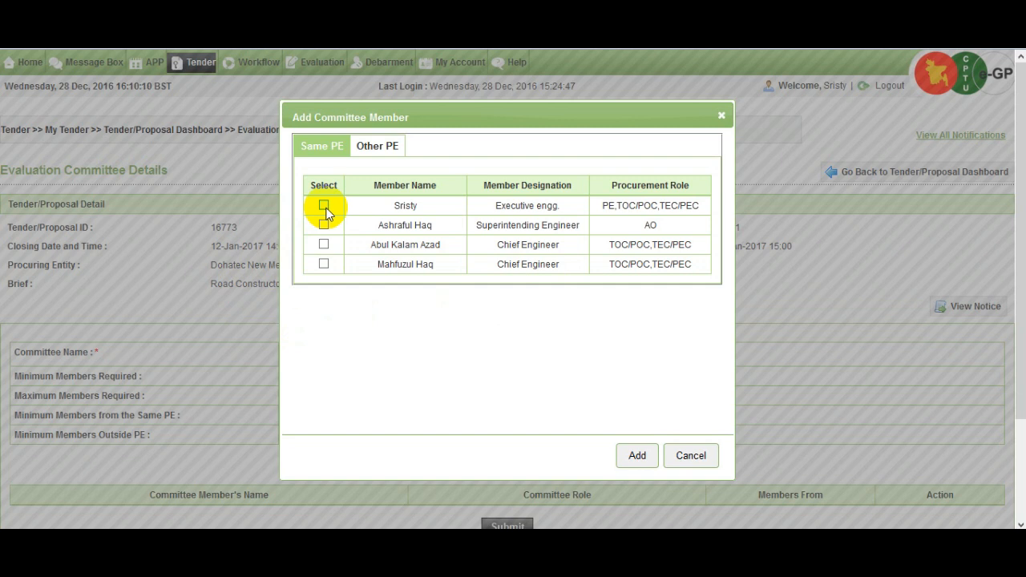
click(324, 206)
click(328, 226)
click(325, 246)
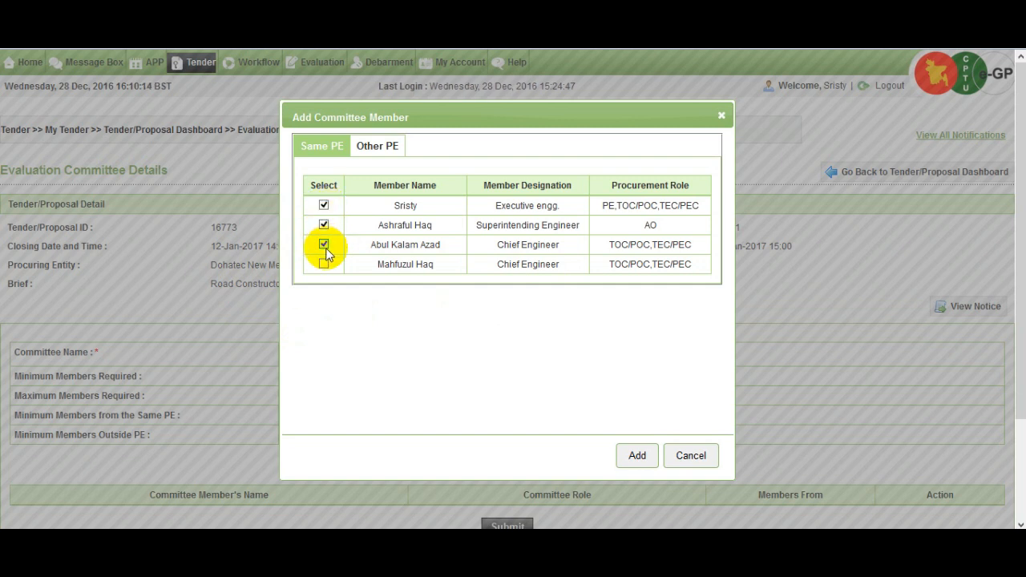
click(637, 456)
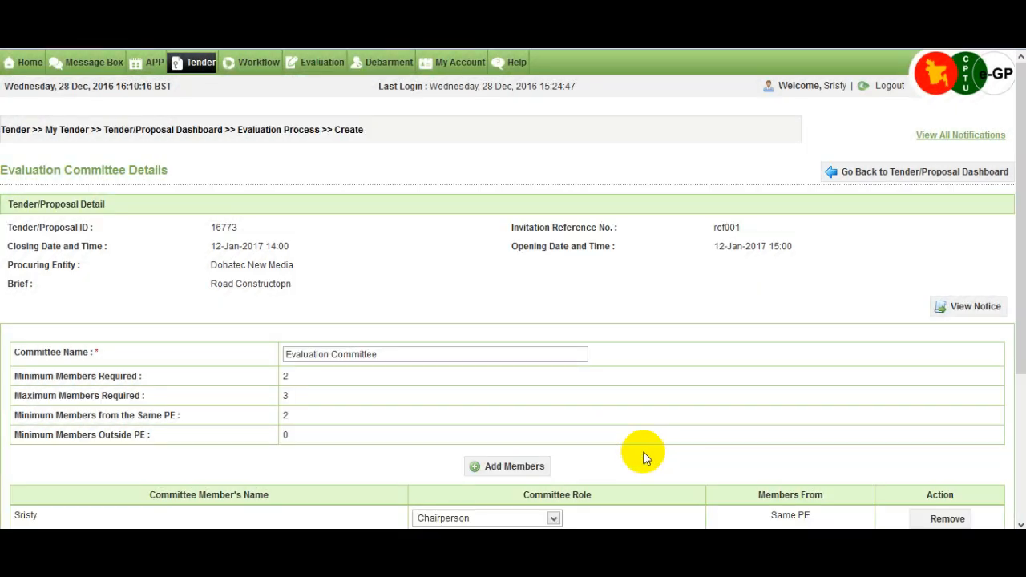
Assign the executive engineer as Member and the superintending engineer as Member Secretary, keep the chief engineer as Chairperson, and submit the committee
drag(1020, 265, 1020, 432)
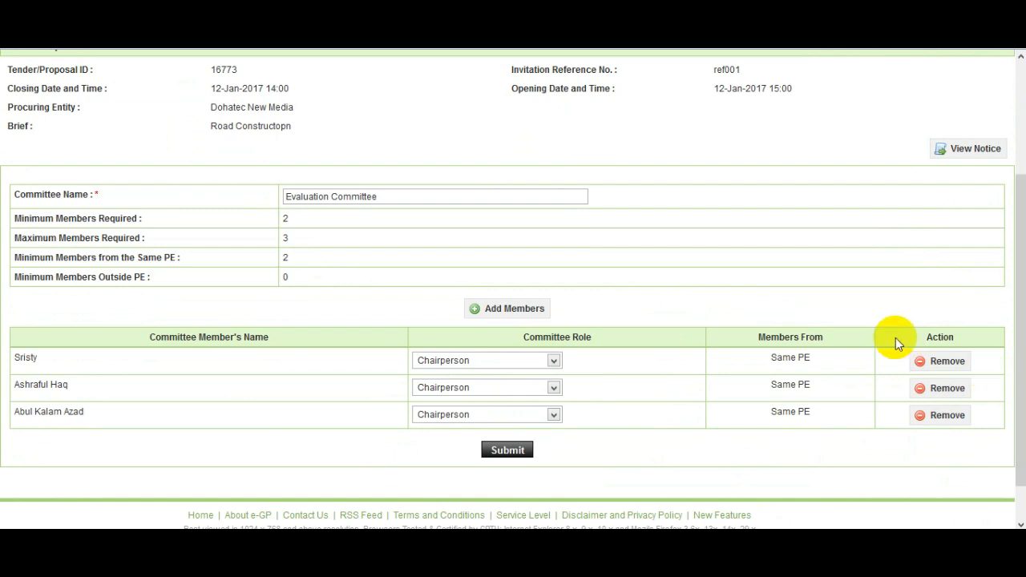
click(555, 361)
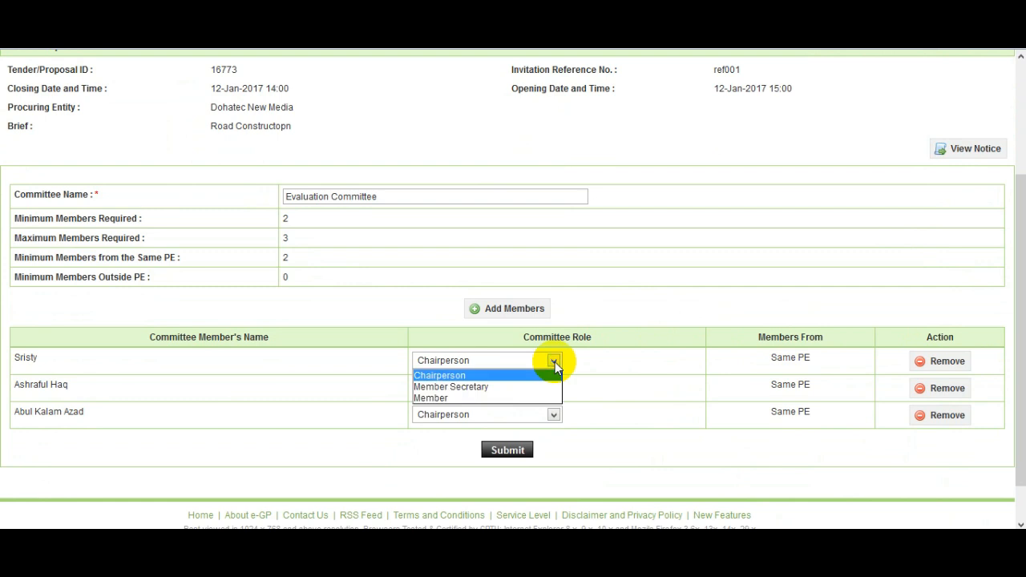
click(472, 398)
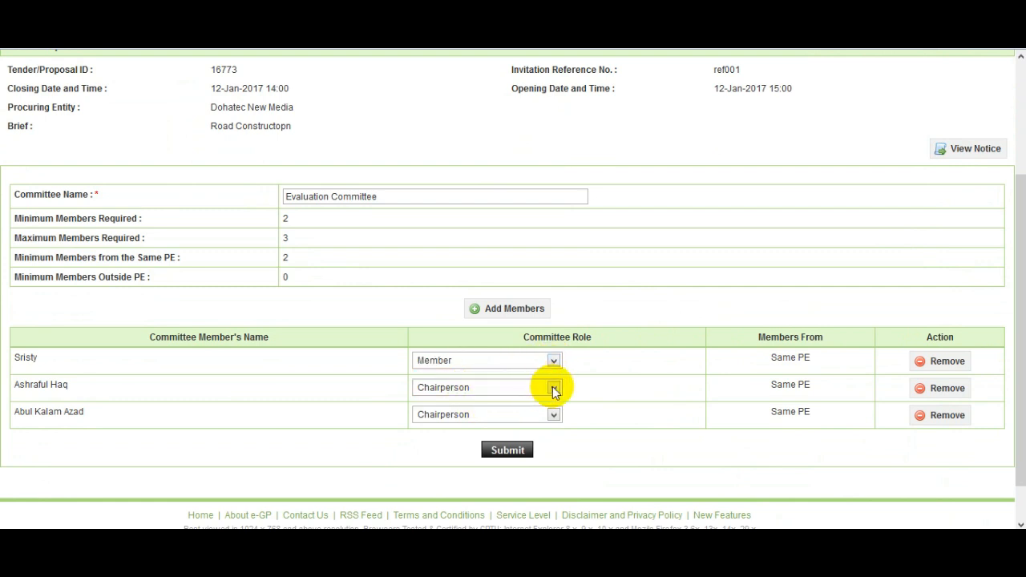
click(552, 387)
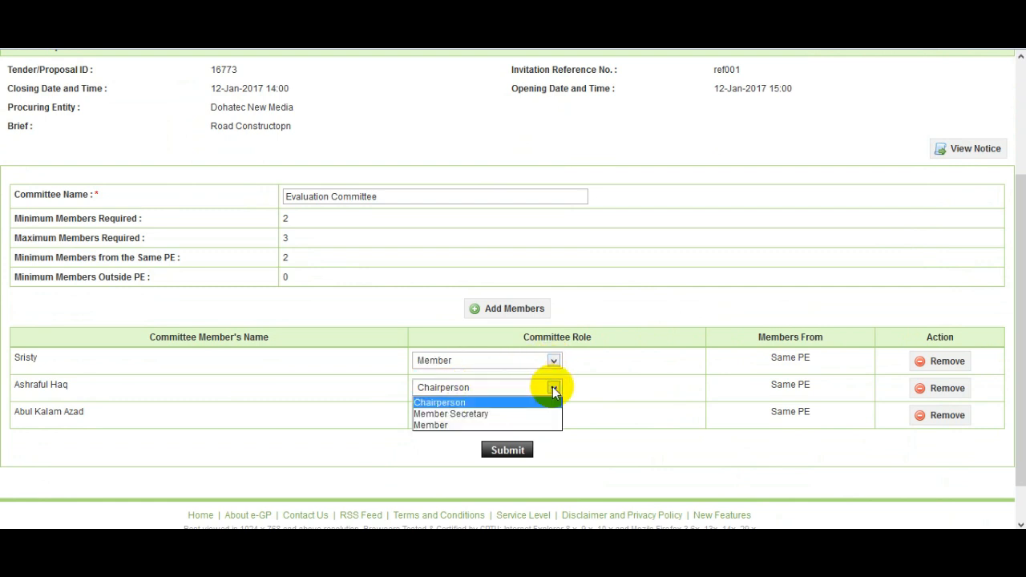
click(508, 414)
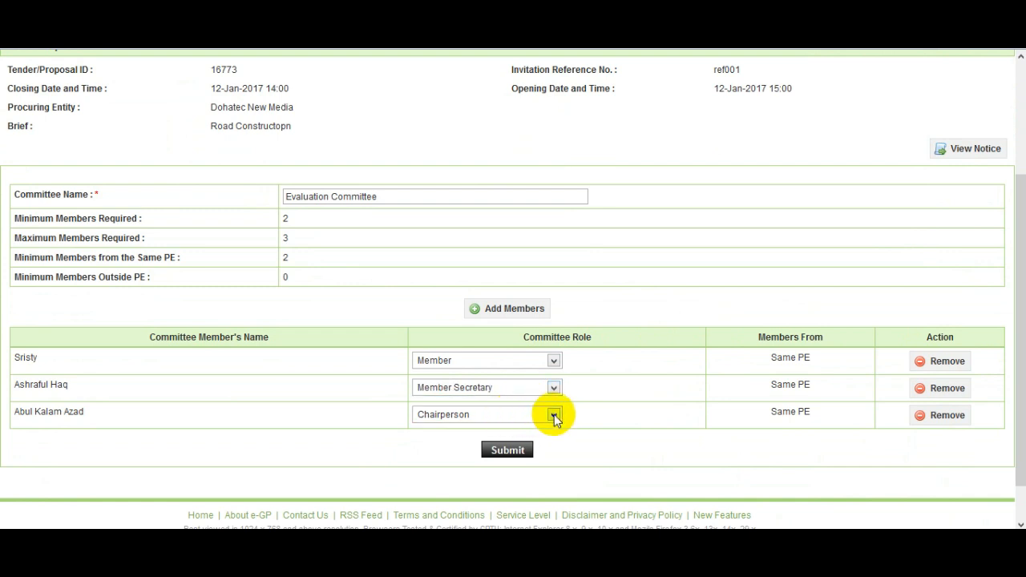
click(528, 456)
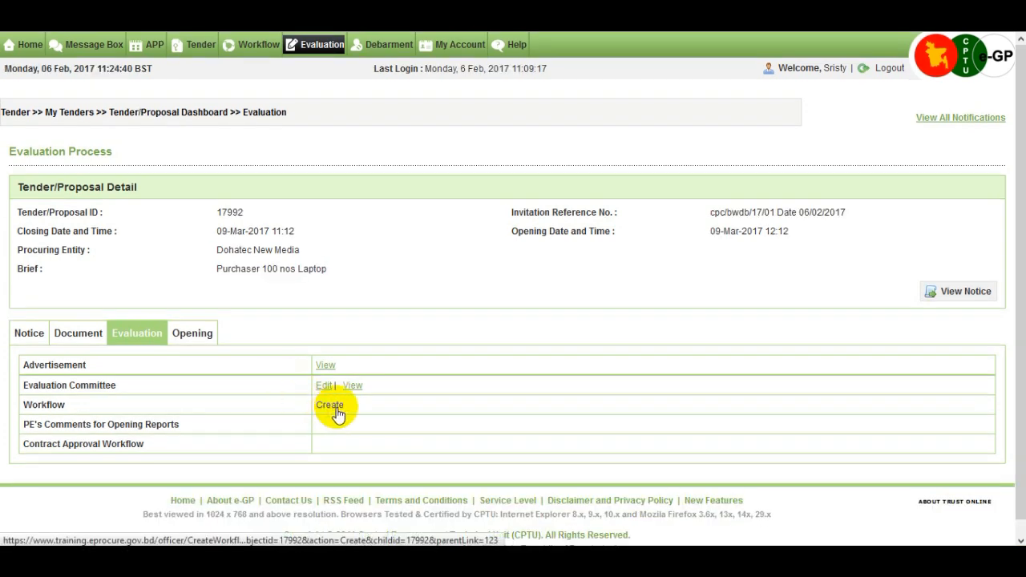
Create the evaluation committee formation workflow with 0 reviewers and submit it
double_click(337, 408)
click(329, 405)
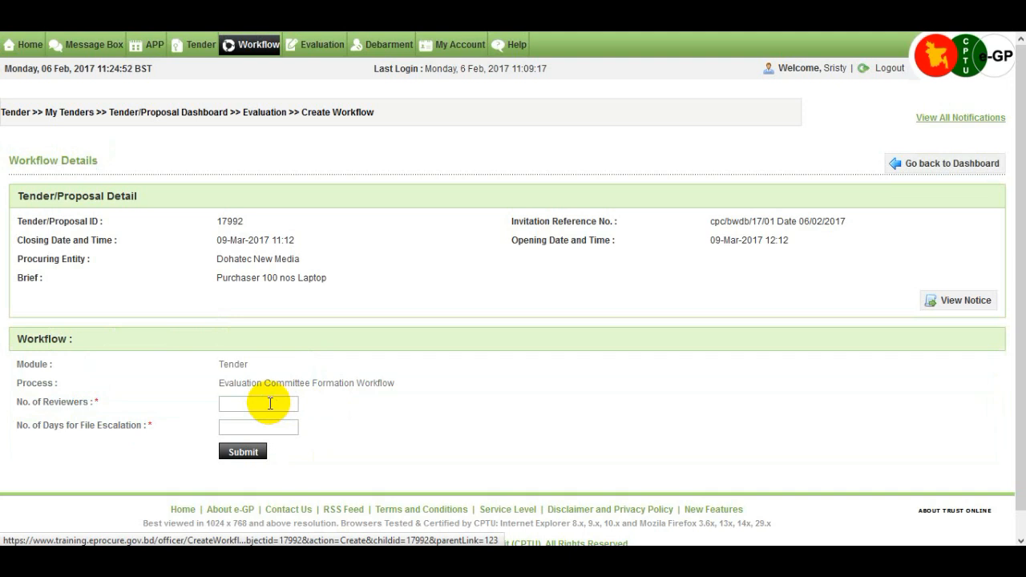
click(270, 403)
text(0)
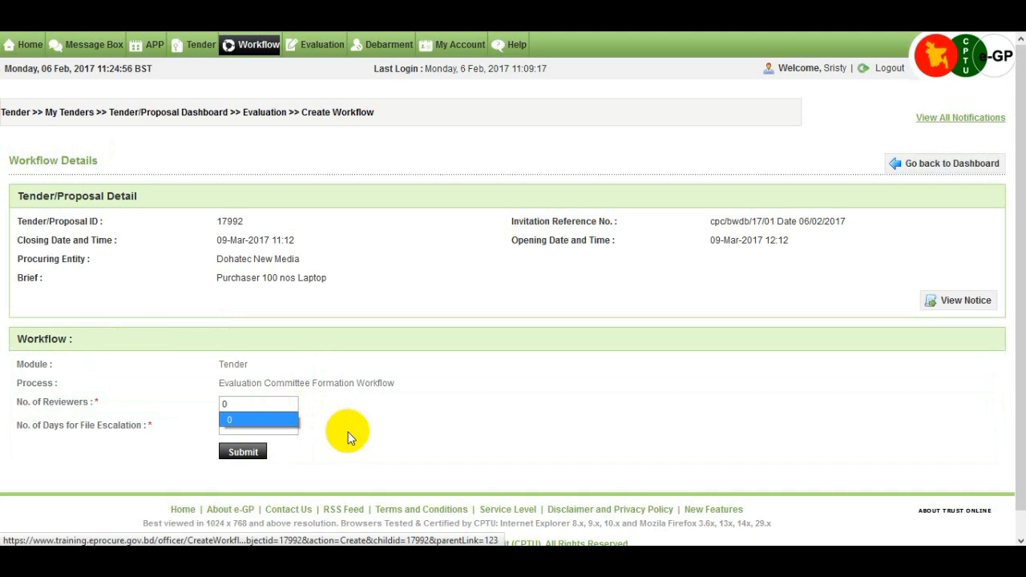
click(335, 459)
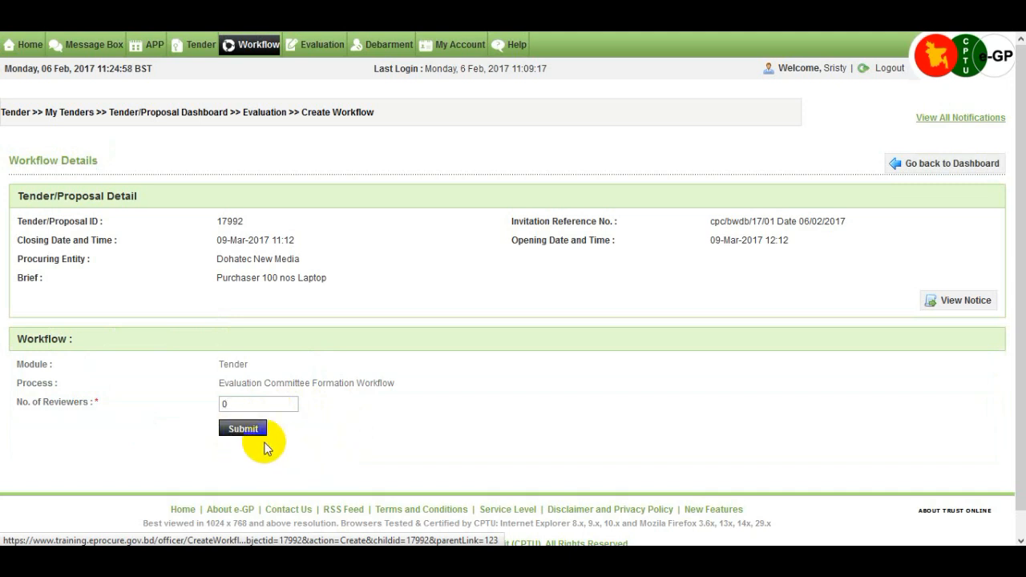
click(245, 430)
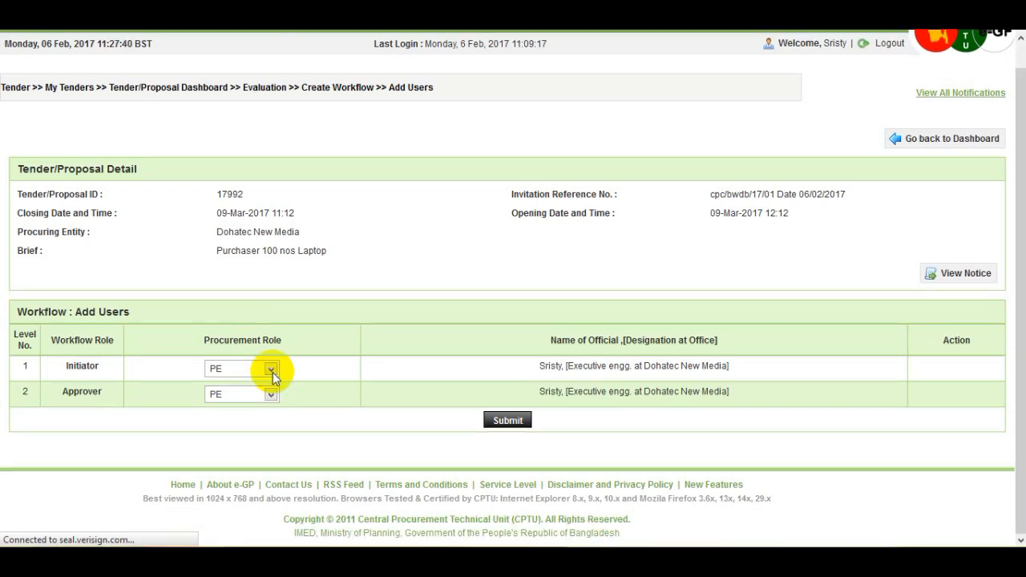
Set the workflow approver's procurement role to HOPE and submit the workflow users
click(271, 394)
click(273, 421)
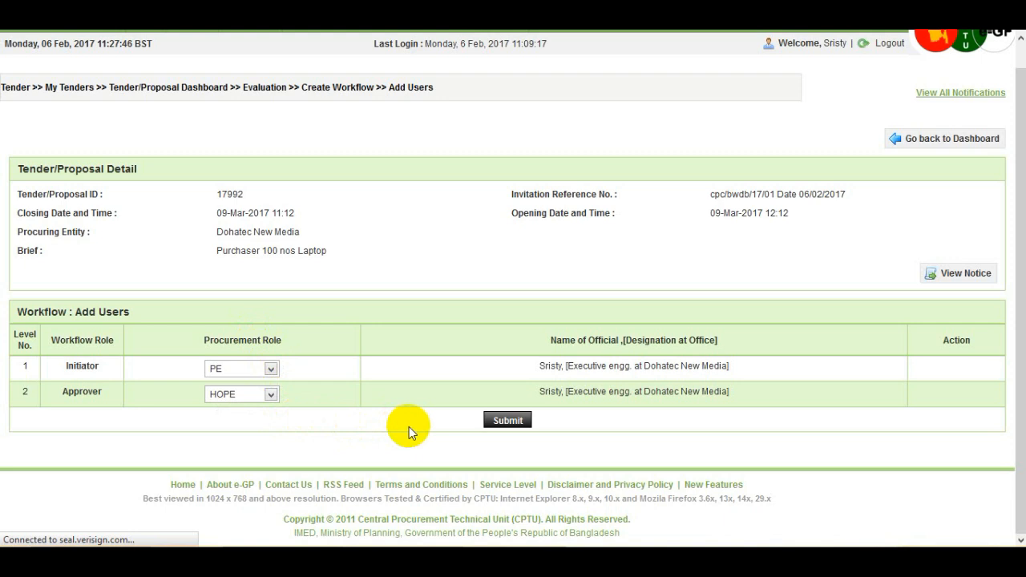
click(524, 425)
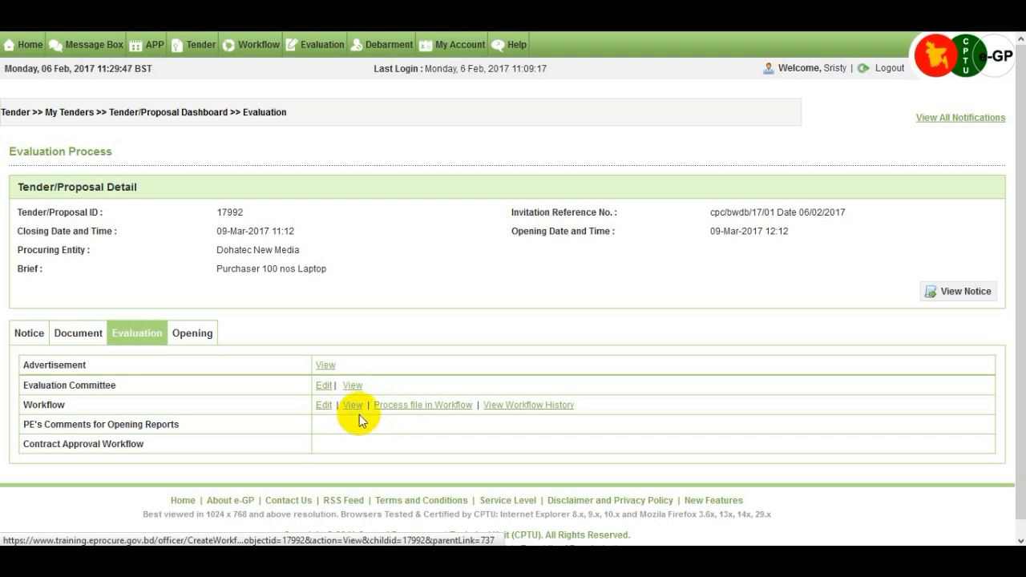
Process the evaluation committee file in the workflow with the comment "Forward" and the action Forward, and submit it
click(403, 407)
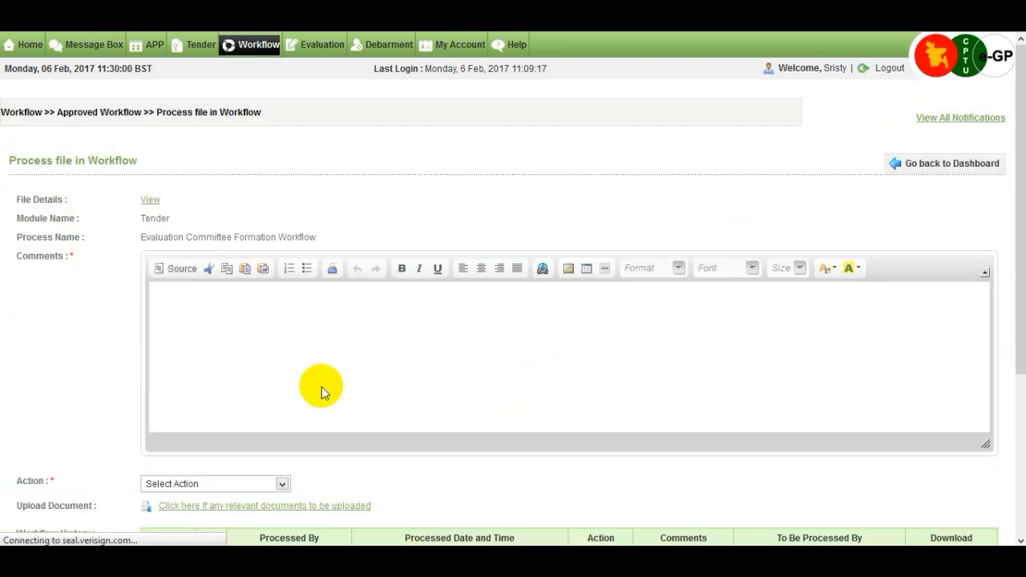
click(200, 313)
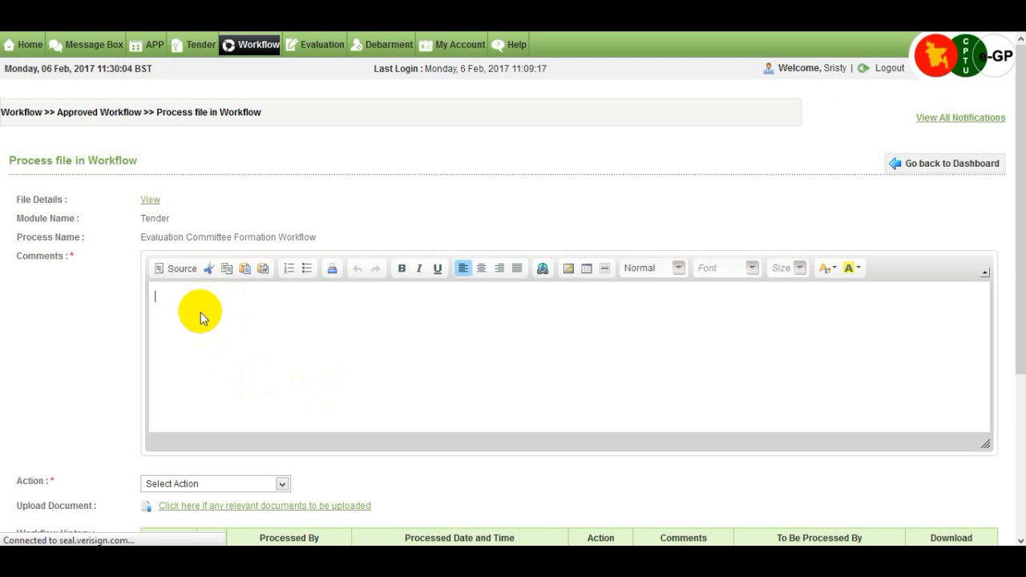
text(Forward)
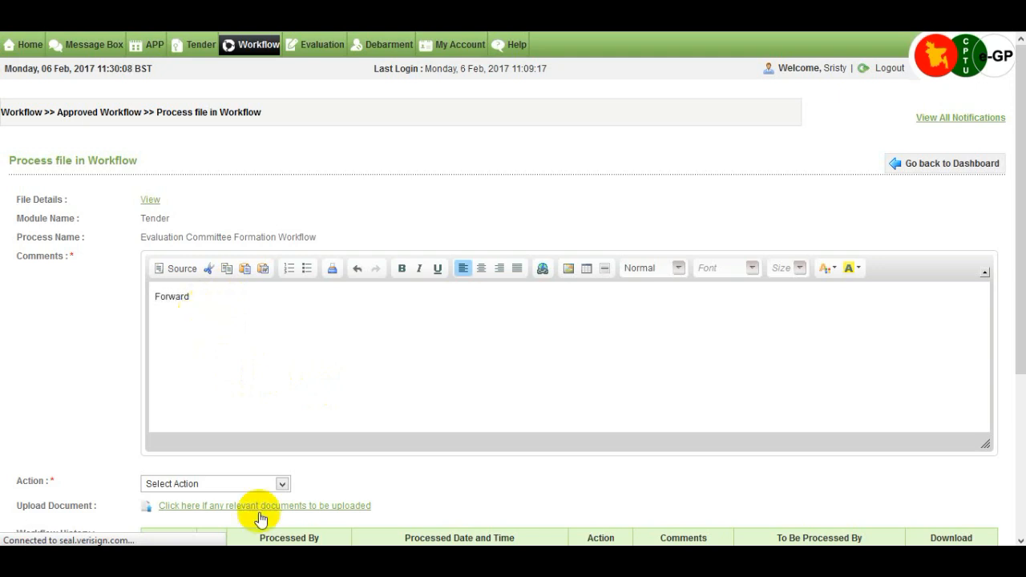
click(284, 485)
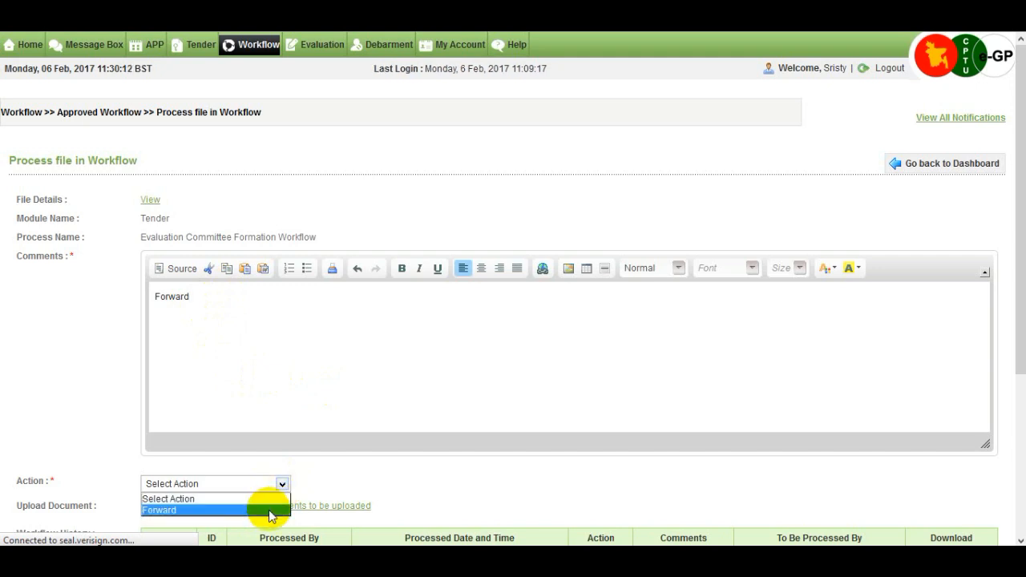
click(270, 511)
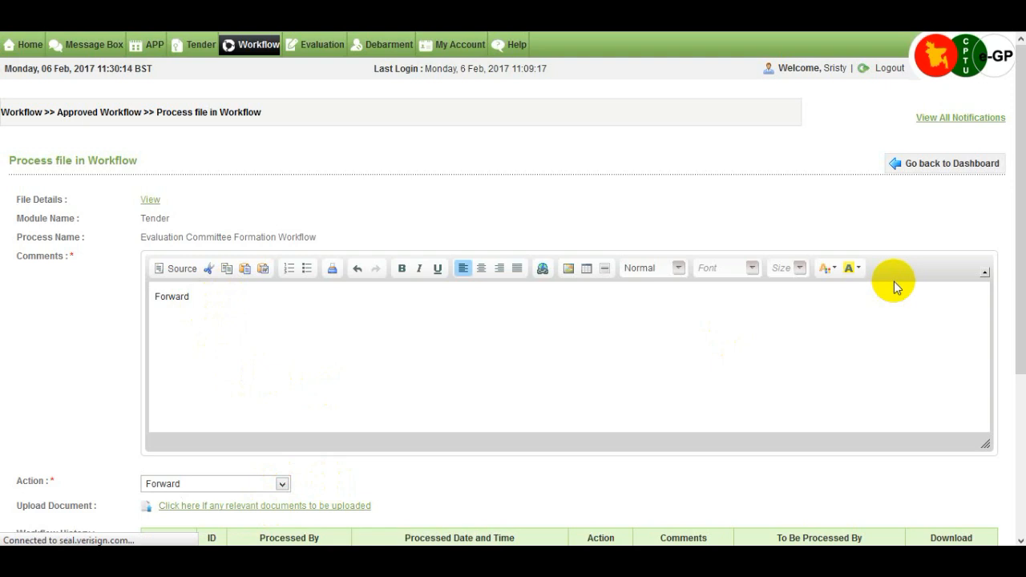
scroll(1011, 255, down, 1)
scroll(513, 288, down, 4)
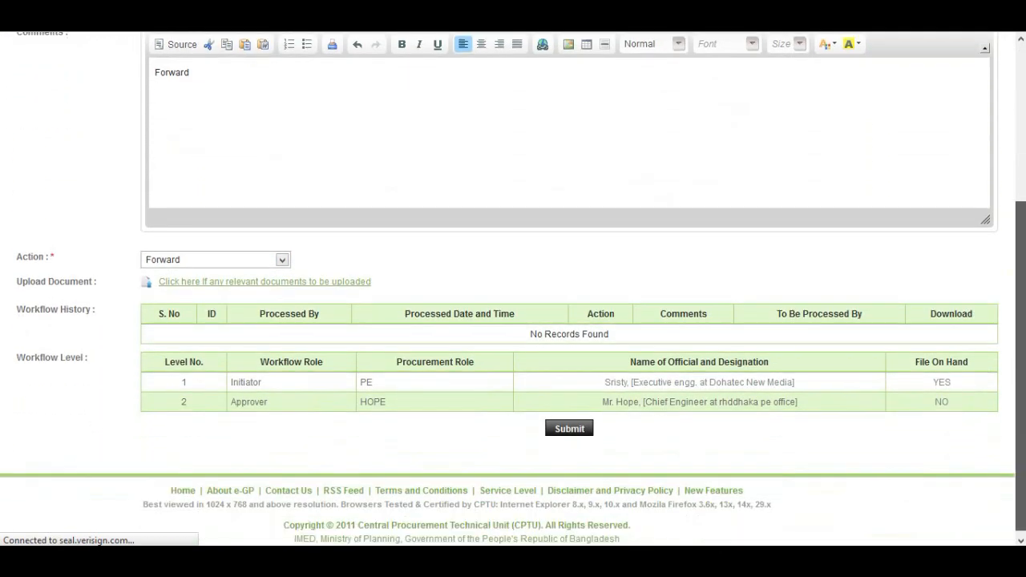
click(582, 430)
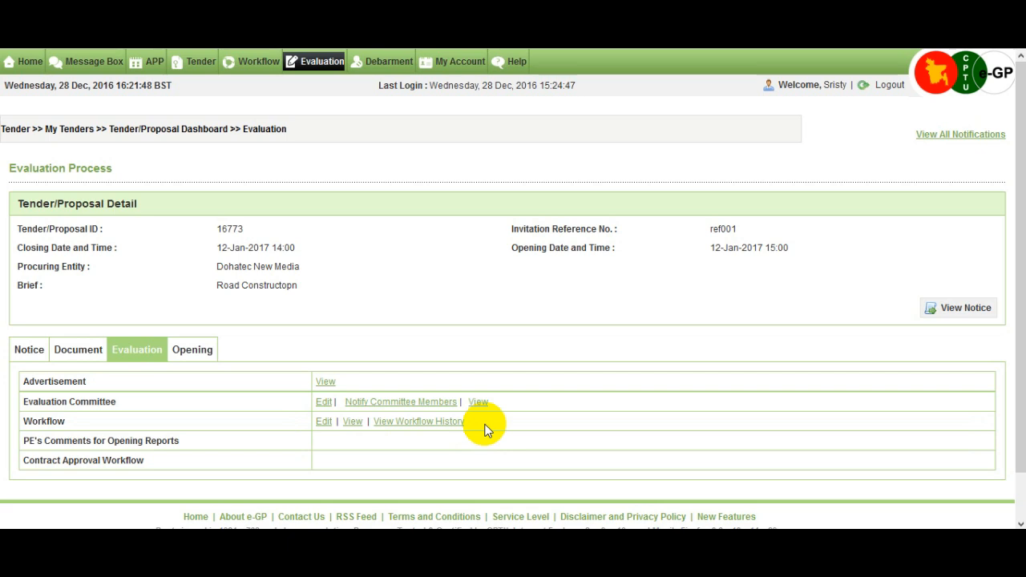
Notify the evaluation committee members of tender 16773 with the remark "Selected Members"
click(426, 405)
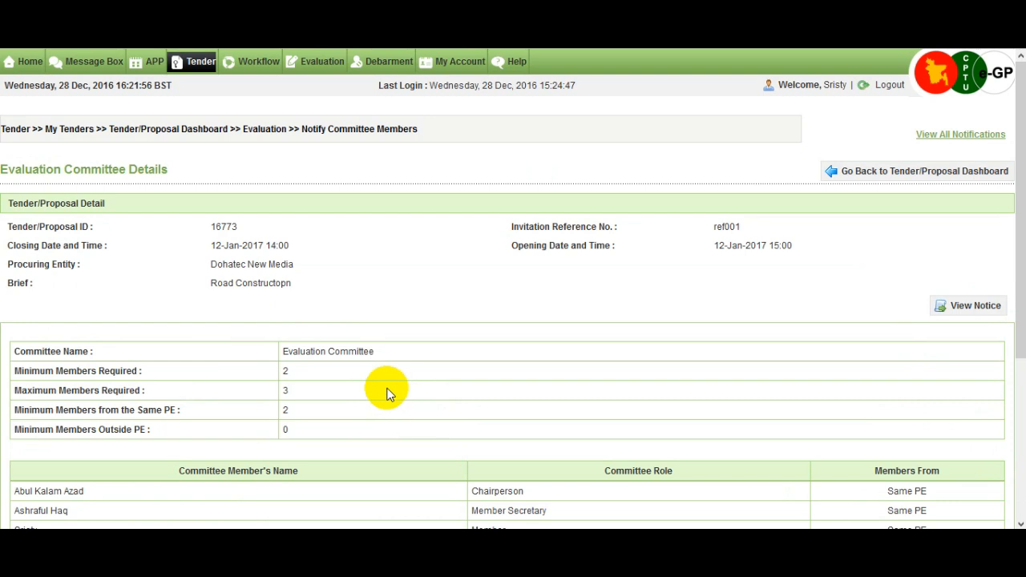
scroll(383, 393, down, 3)
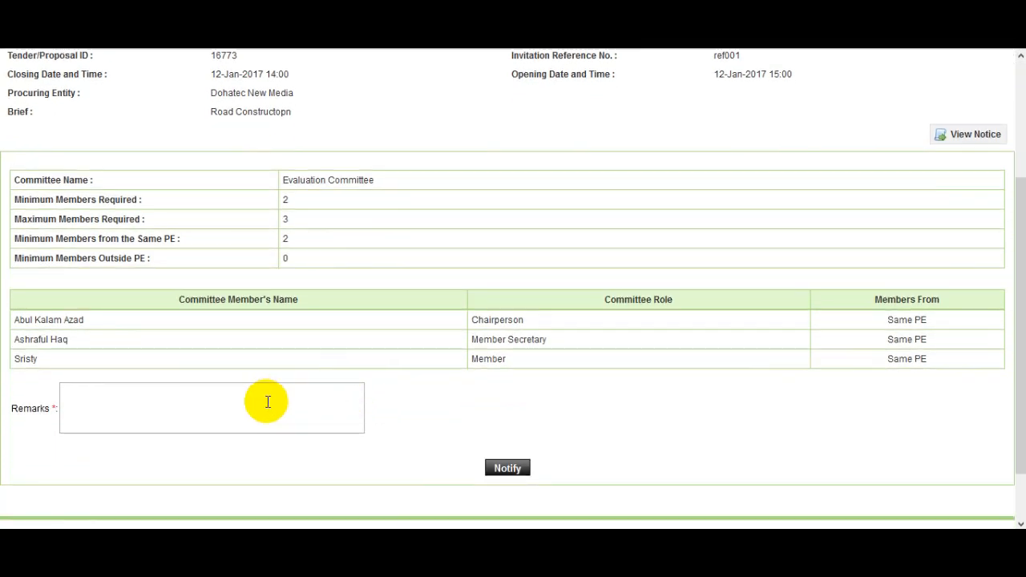
click(267, 402)
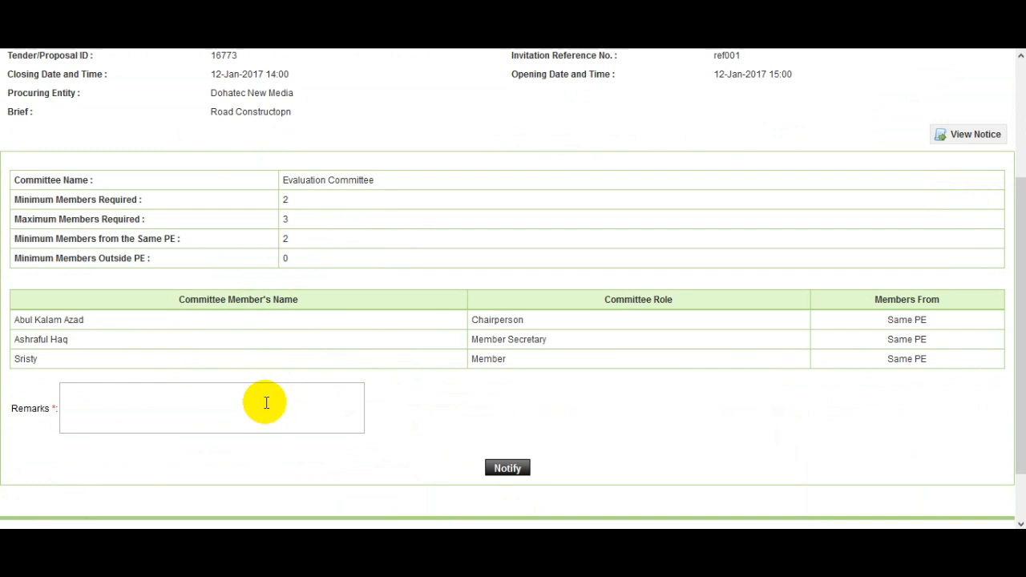
text(Selected Members)
click(516, 473)
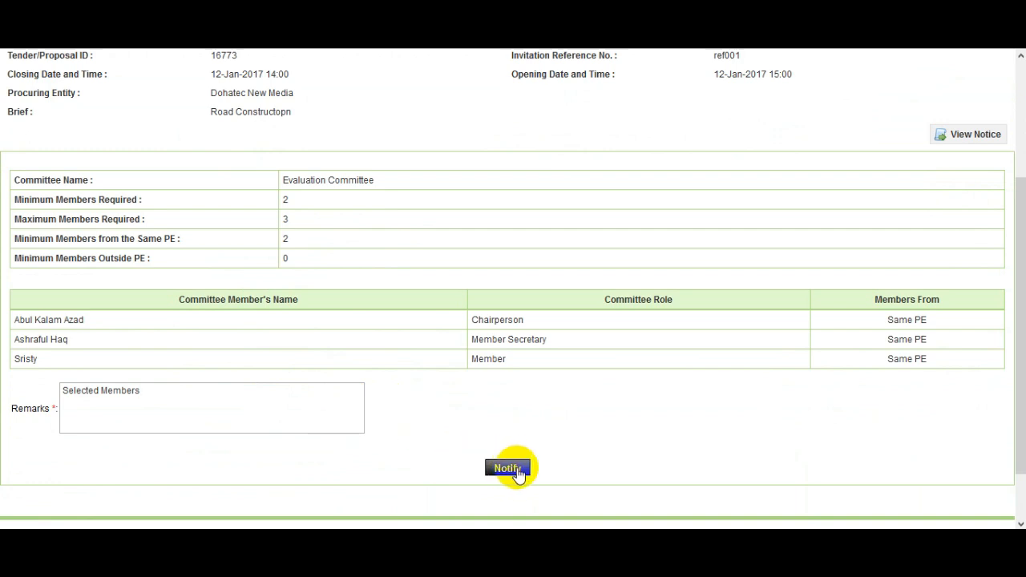